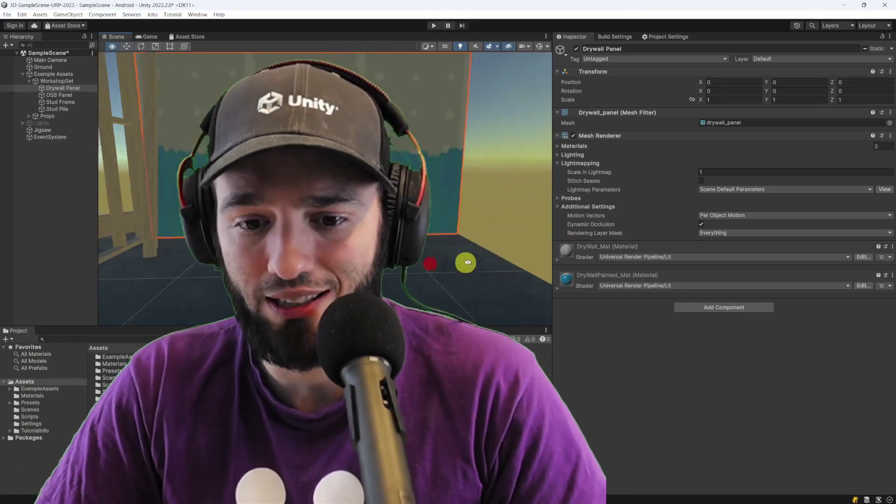
# Frame the Paint 5G Bucket, duplicate it several times and drag the copies aside.
pyautogui.click(472, 260)
pyautogui.press('f')
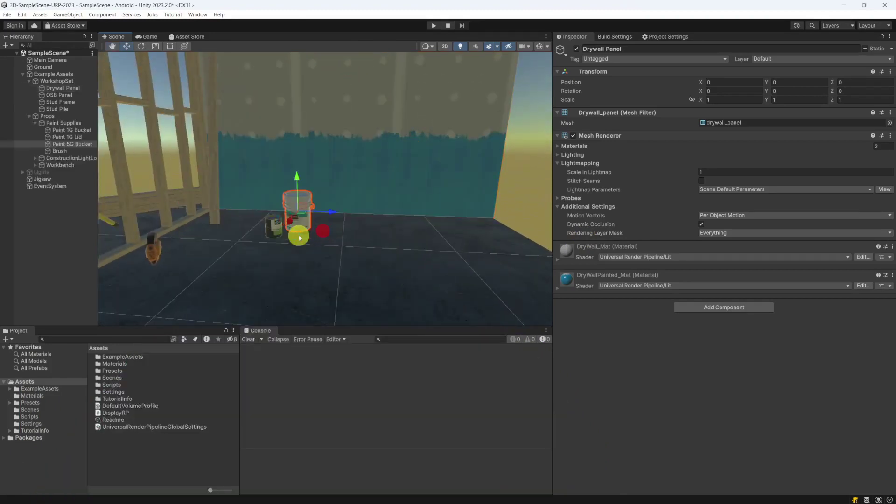
pyautogui.click(300, 237)
pyautogui.hotkey('ctrl', 'd')
pyautogui.hotkey('ctrl', 'd')
pyautogui.hotkey('ctrl', 'd')
pyautogui.hotkey('ctrl', 'd')
pyautogui.hotkey('ctrl', 'd')
pyautogui.hotkey('ctrl', 'd')
pyautogui.hotkey('ctrl', 'd')
pyautogui.keyDown('shift'); pyautogui.click(84, 164); pyautogui.keyUp('shift')
pyautogui.hotkey('ctrl', 'd')
pyautogui.hotkey('ctrl', 'd')
pyautogui.hotkey('ctrl', 'd')
pyautogui.moveTo(324, 210)
pyautogui.mouseDown()
pyautogui.moveTo(416, 225)
pyautogui.moveTo(212, 242)
pyautogui.moveTo(326, 223)
pyautogui.mouseUp()
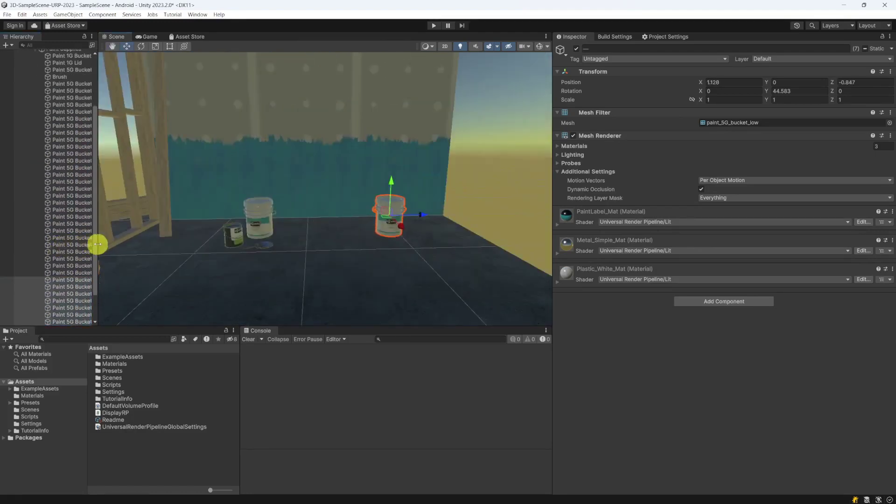
# Widen the Hierarchy and undo the extra copies until only Paint 5G Bucket (1) remains.
pyautogui.moveTo(98, 244); pyautogui.dragTo(125, 244)
pyautogui.scroll(10, 102, 196)
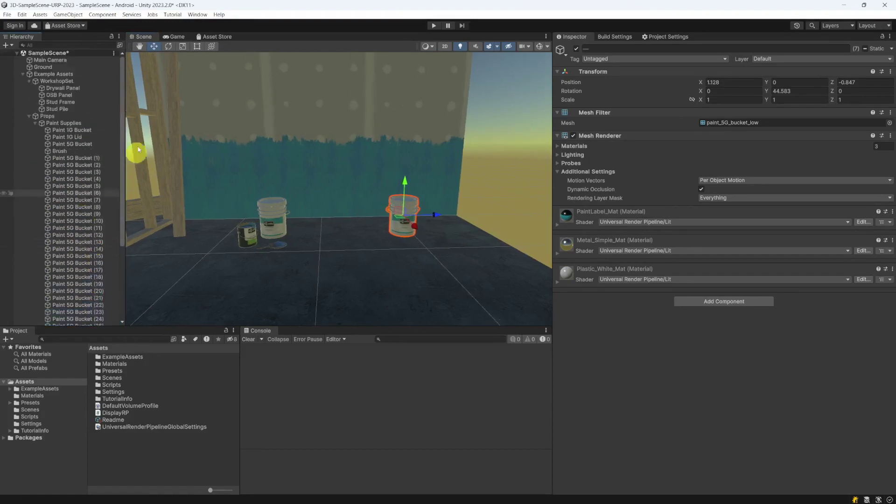
pyautogui.scroll(-12, 117, 260)
pyautogui.hotkey('ctrl', 'z')
pyautogui.hotkey('ctrl', 'z')
pyautogui.hotkey('ctrl', 'z')
pyautogui.hotkey('ctrl', 'z')
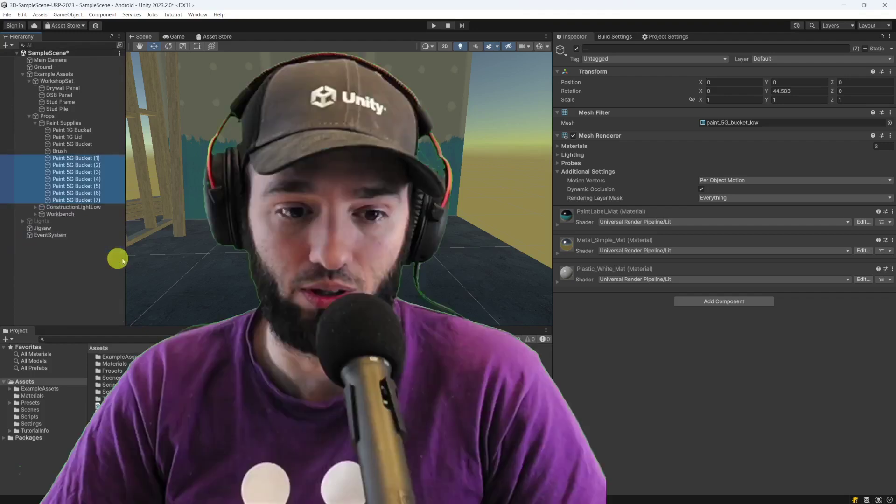
pyautogui.moveTo(131, 256); pyautogui.dragTo(190, 243, button='right')
pyautogui.click(205, 251)
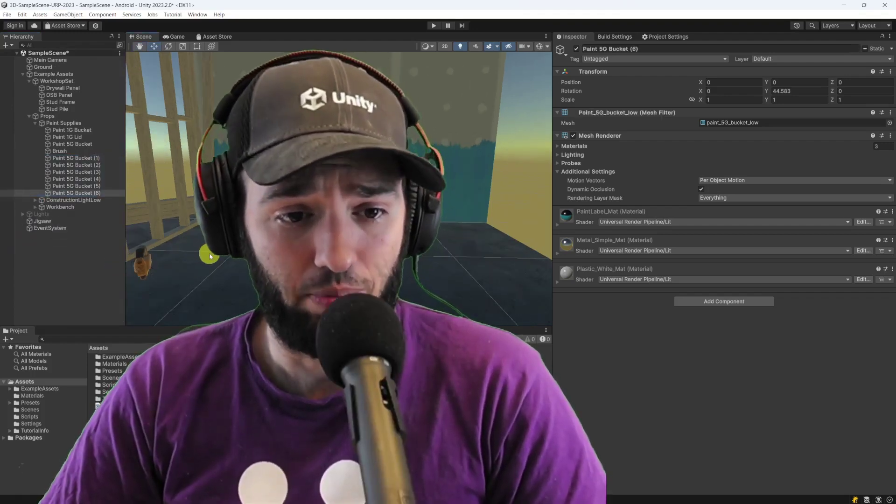
pyautogui.hotkey('ctrl', 'z')
pyautogui.hotkey('ctrl', 'z')
pyautogui.hotkey('ctrl', 'z')
pyautogui.hotkey('ctrl', 'z')
pyautogui.hotkey('ctrl', 'z')
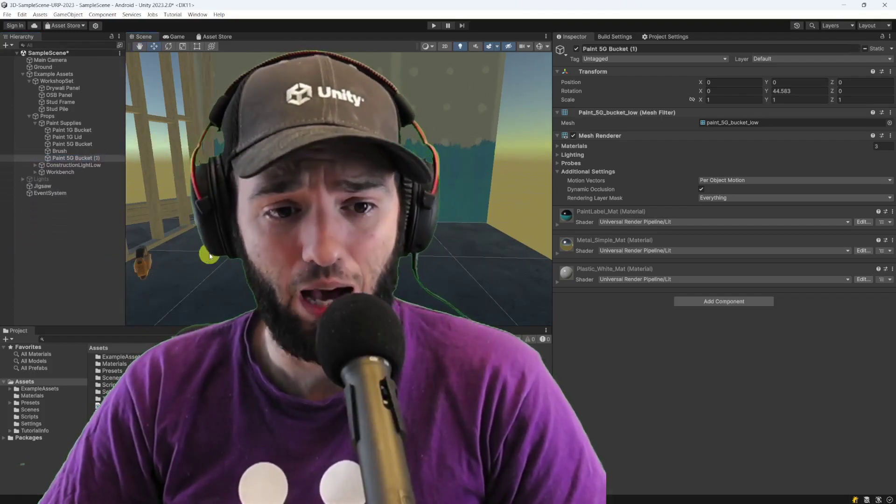
pyautogui.hotkey('ctrl', 'z')
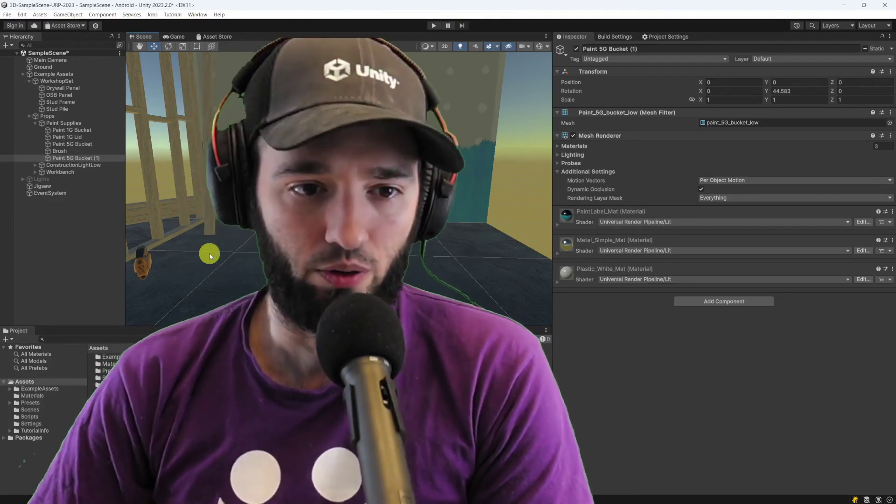
# Select Paint 1G Bucket through Paint 5G Bucket (1) and tick Batching Static in the Static dropdown.
pyautogui.keyDown('alt'); pyautogui.moveTo(303, 292); pyautogui.dragTo(284, 290); pyautogui.keyUp('alt')
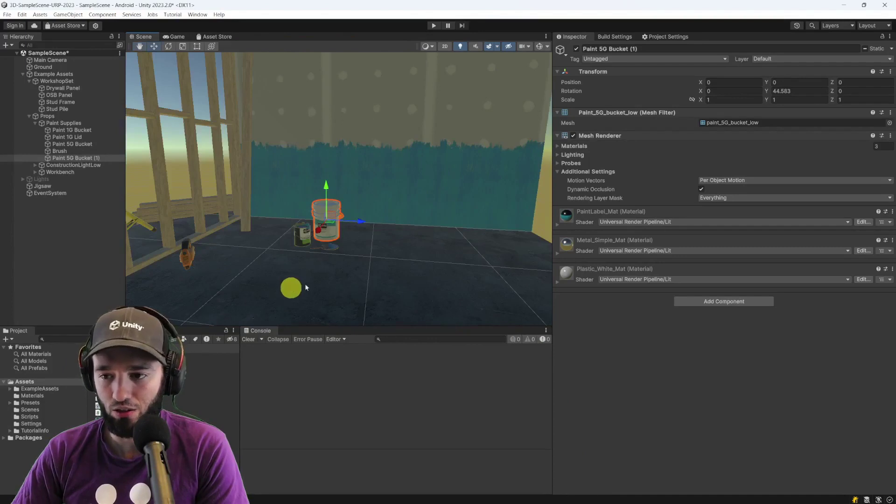
pyautogui.keyDown('alt'); pyautogui.moveTo(338, 280); pyautogui.dragTo(130, 176); pyautogui.keyUp('alt')
pyautogui.click(106, 165)
pyautogui.click(103, 158)
pyautogui.keyDown('shift'); pyautogui.click(92, 131); pyautogui.keyUp('shift')
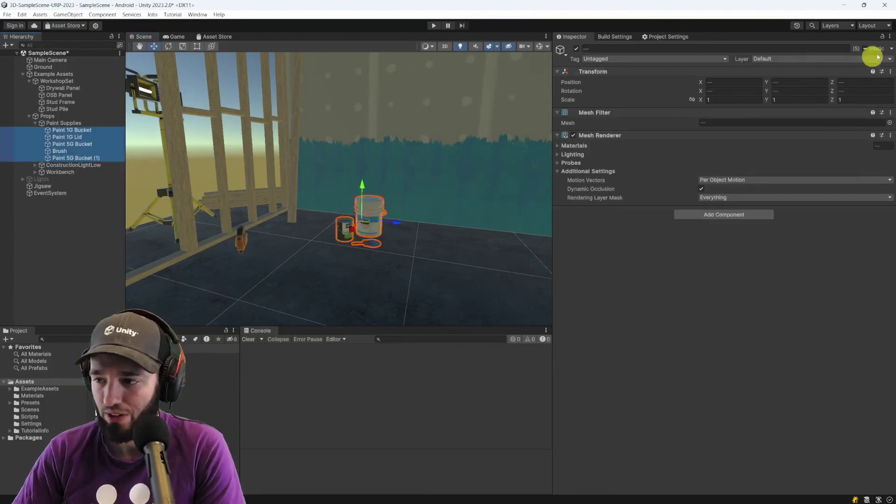
pyautogui.click(891, 49)
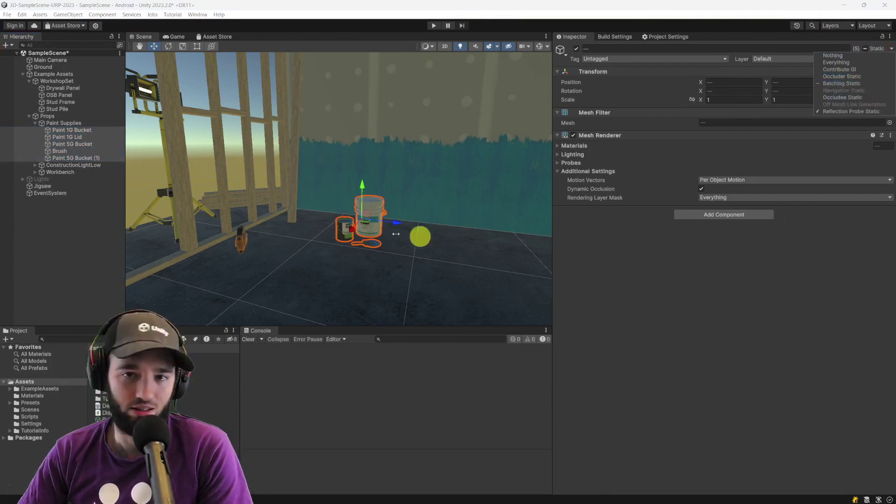
pyautogui.click(310, 222)
pyautogui.moveTo(310, 222); pyautogui.dragTo(360, 228, button='right')
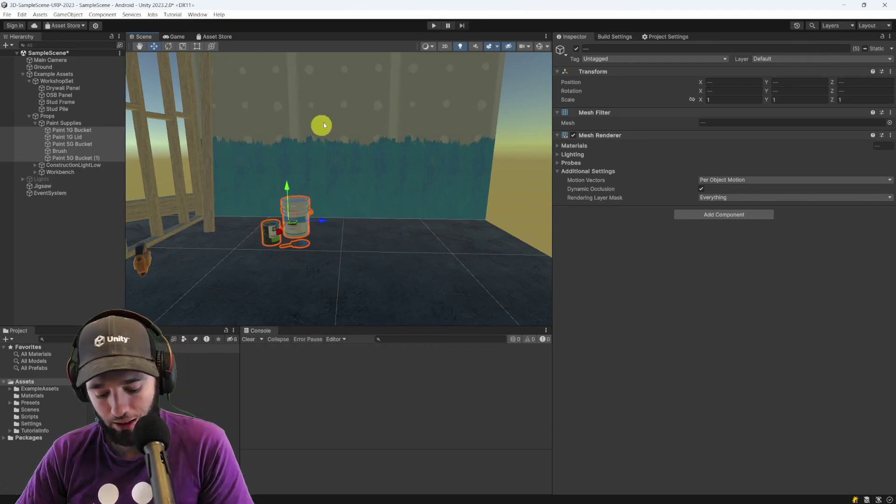
# Search the Android Player settings for 'stat' and tick Static Batching under Other Settings.
pyautogui.hotkey('ctrl', 'shift', 'b')
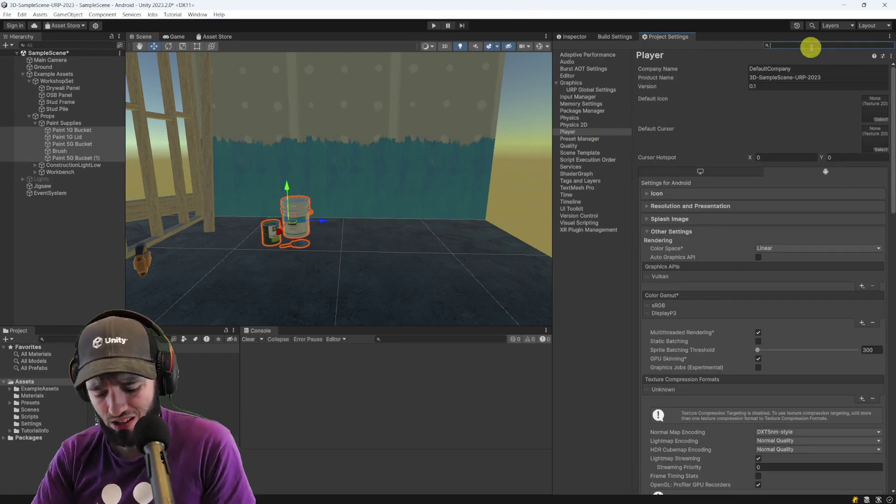
pyautogui.write('static')
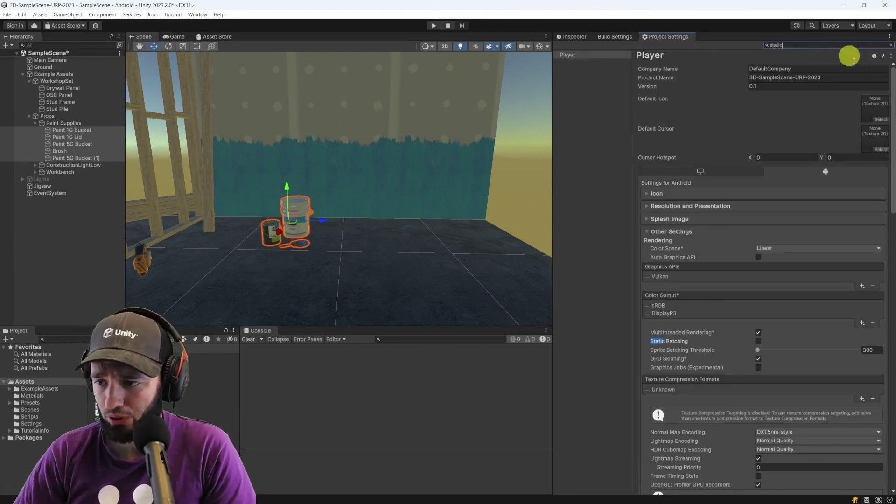
pyautogui.scroll(-3, 739, 321)
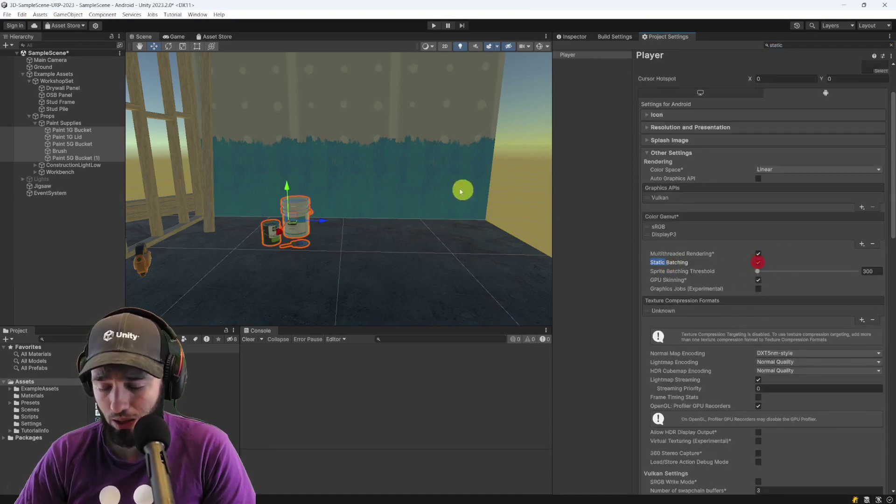
pyautogui.click(403, 65)
# Show the Drywall Panel in the Inspector and tick Batching Static in its Static dropdown.
pyautogui.click(579, 41)
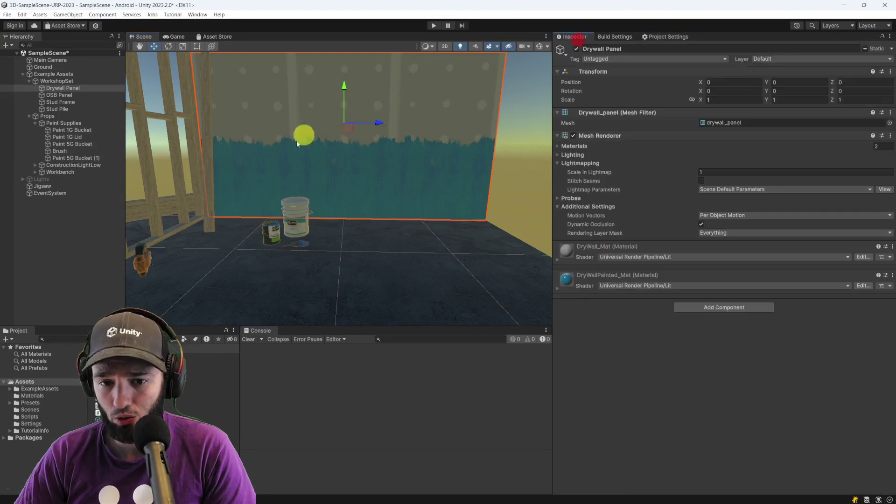
pyautogui.moveTo(449, 157); pyautogui.dragTo(415, 166, button='right')
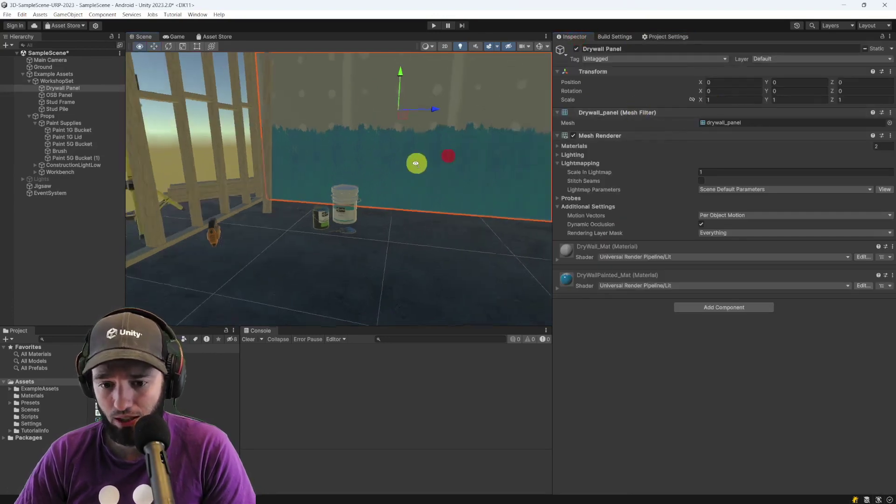
pyautogui.click(892, 49)
pyautogui.moveTo(377, 182); pyautogui.dragTo(405, 173, button='right')
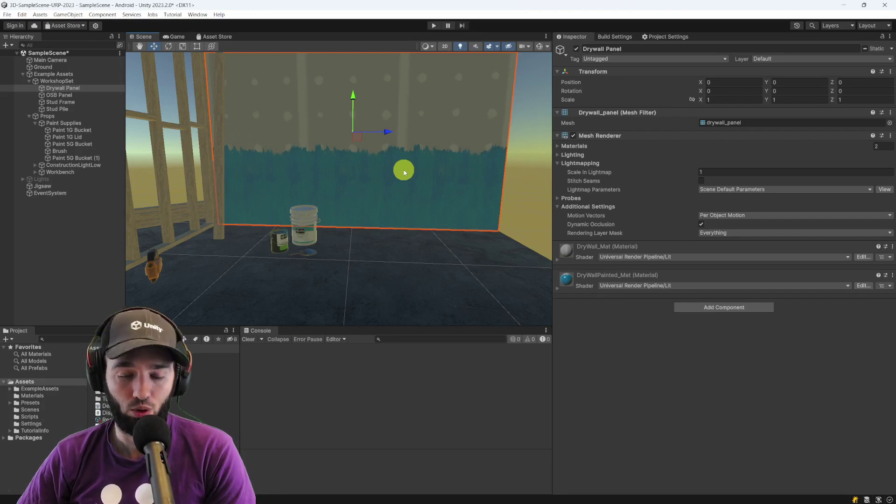
pyautogui.click(177, 36)
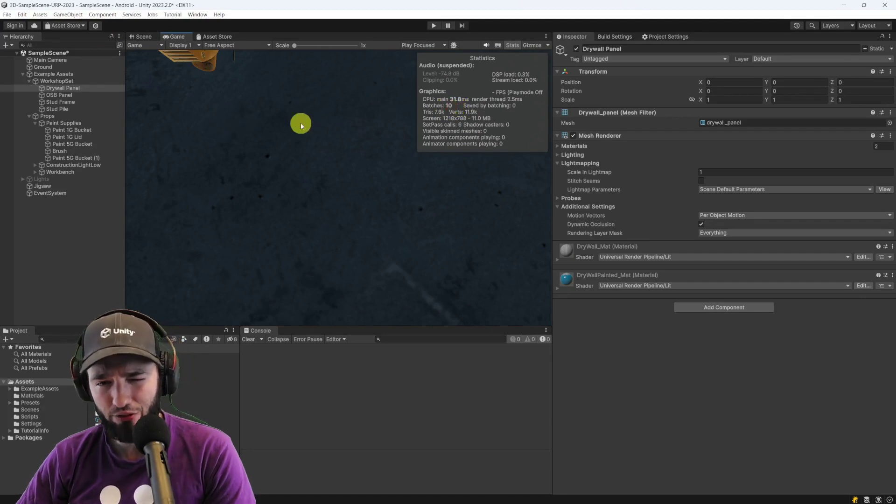
pyautogui.click(145, 37)
pyautogui.moveTo(434, 177); pyautogui.dragTo(420, 200, button='right')
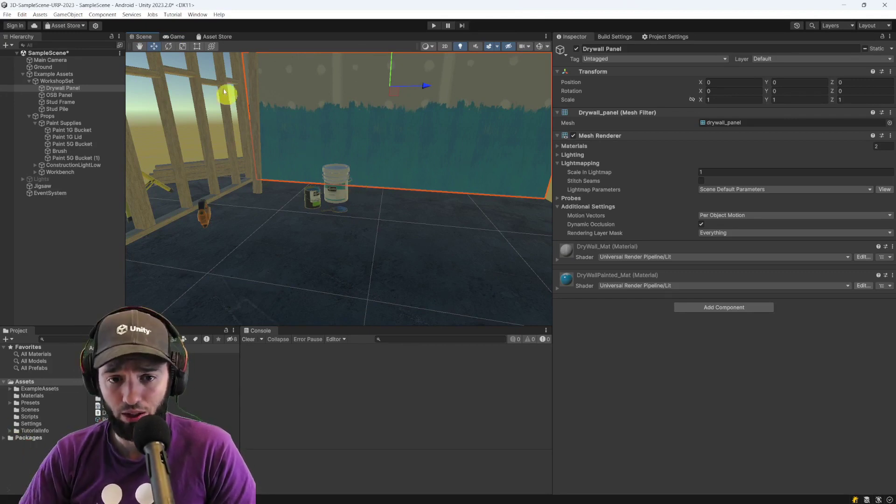
# After a quick Game view check, orbit past the drywall and zoom in on the paint buckets and brush.
pyautogui.click(174, 37)
pyautogui.click(263, 115)
pyautogui.click(144, 37)
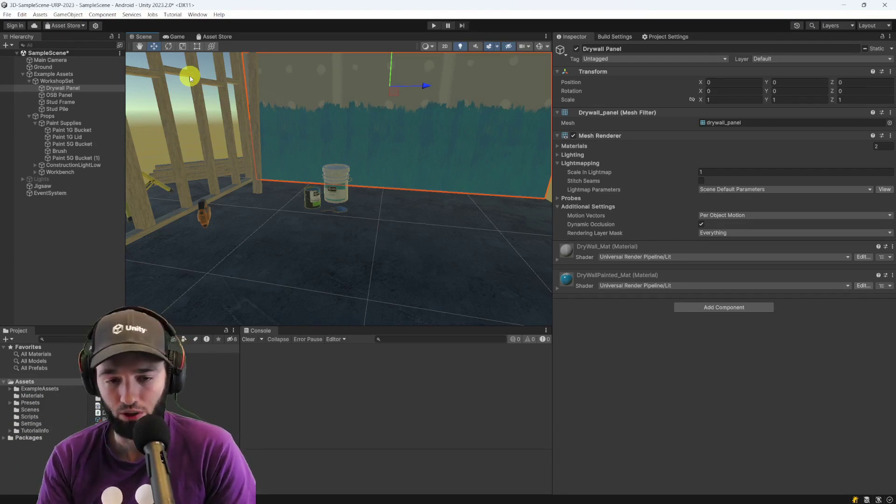
pyautogui.moveTo(367, 164); pyautogui.dragTo(365, 154, button='right')
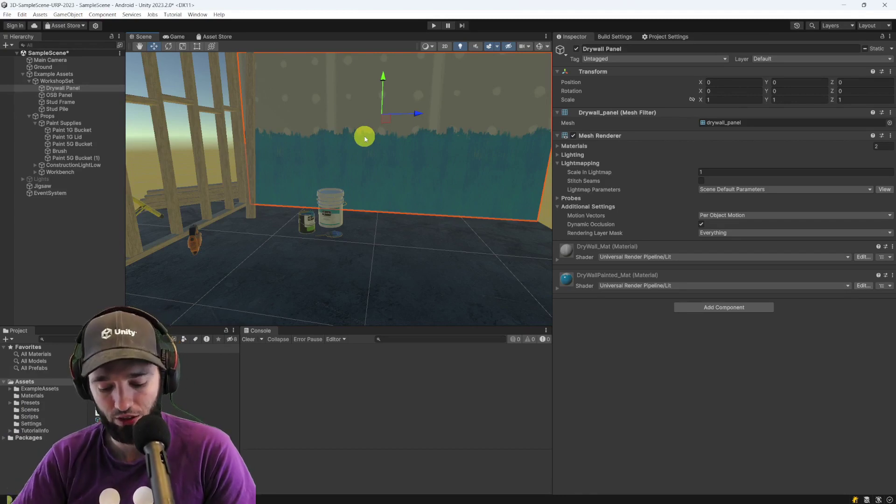
pyautogui.moveTo(365, 138); pyautogui.dragTo(422, 172, button='right')
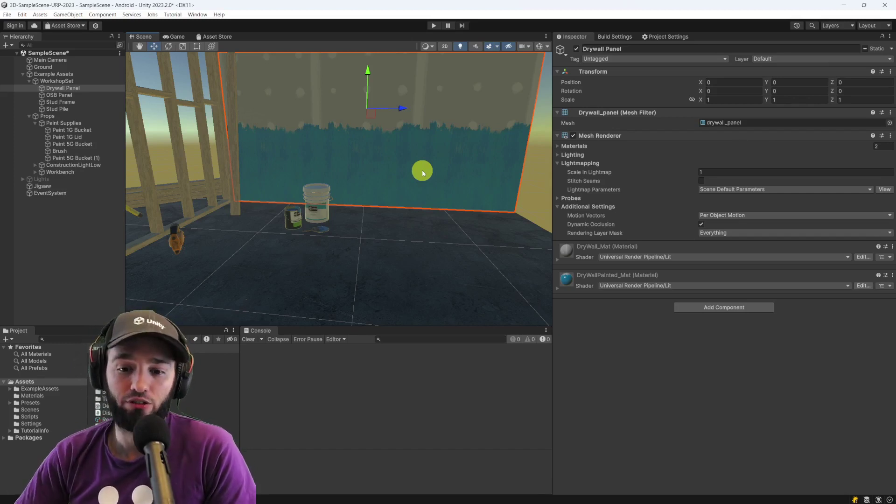
pyautogui.moveTo(424, 214)
pyautogui.keyDown('alt'); pyautogui.mouseDown()
pyautogui.moveTo(446, 218)
pyautogui.moveTo(402, 225)
pyautogui.moveTo(424, 279)
pyautogui.moveTo(286, 257)
pyautogui.moveTo(350, 281)
pyautogui.moveTo(356, 304)
pyautogui.moveTo(334, 321)
pyautogui.moveTo(307, 322)
pyautogui.moveTo(302, 252)
pyautogui.moveTo(340, 262)
pyautogui.moveTo(325, 256)
pyautogui.mouseUp(); pyautogui.keyUp('alt')
pyautogui.keyDown('alt'); pyautogui.scroll(3, 382, 232); pyautogui.keyUp('alt')
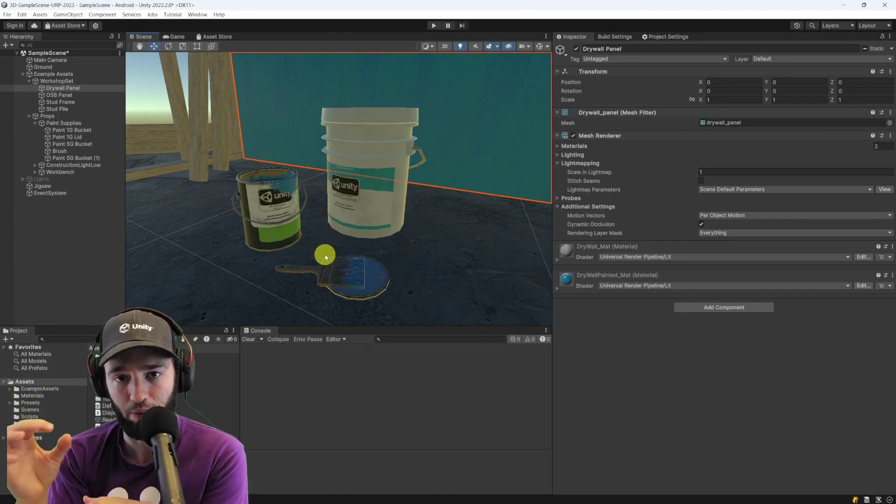
# Alternate selection between Paint 5G Bucket (1) and Paint 1G Bucket, ending on Paint 1G Bucket.
pyautogui.click(373, 179)
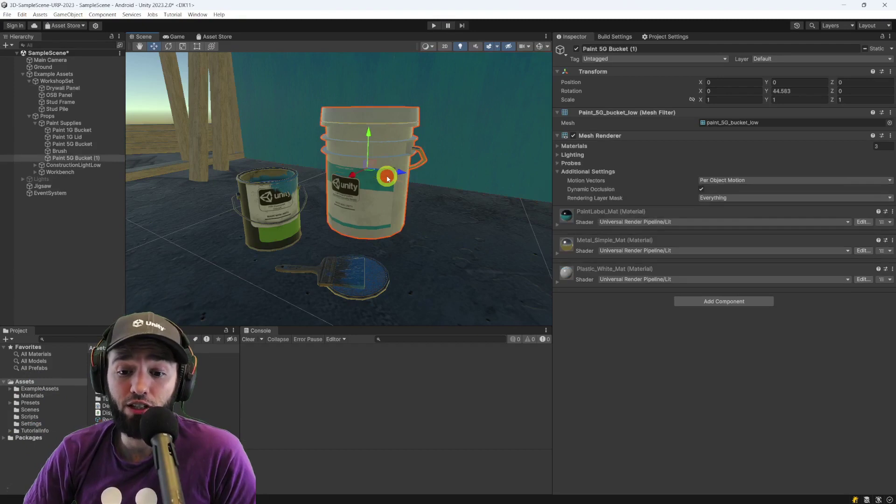
pyautogui.click(267, 209)
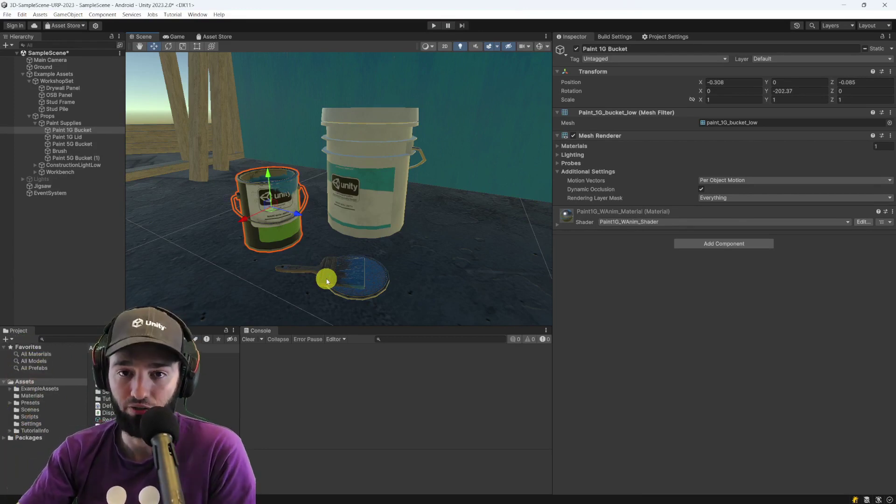
pyautogui.click(387, 188)
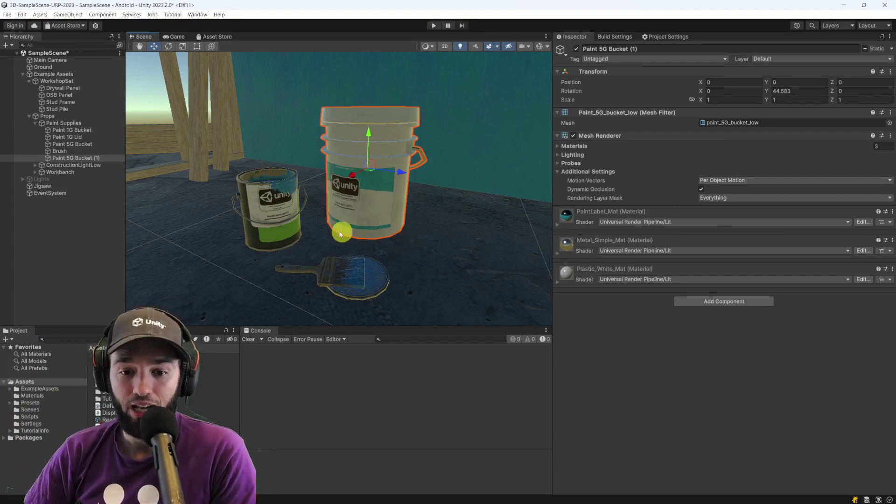
pyautogui.click(265, 228)
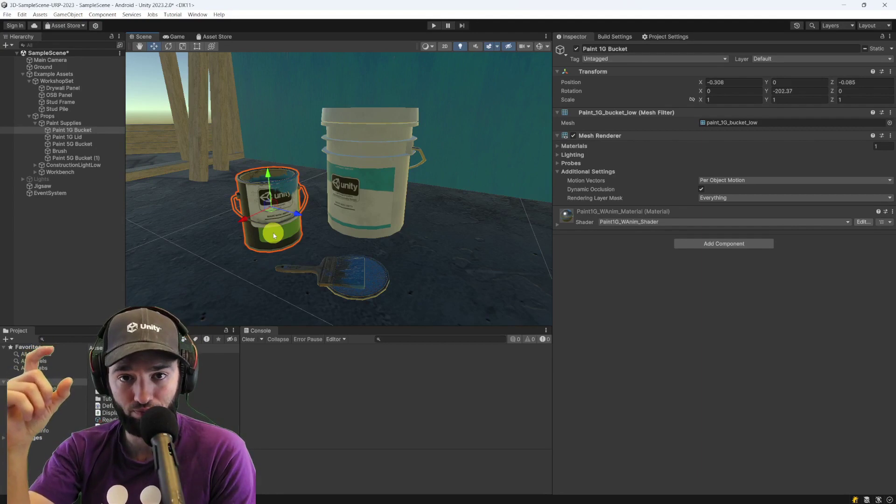
pyautogui.click(367, 206)
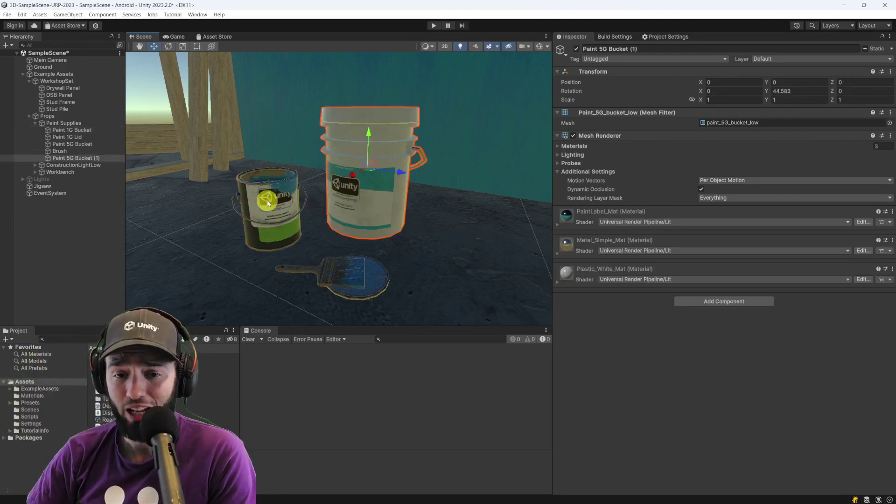
pyautogui.click(268, 204)
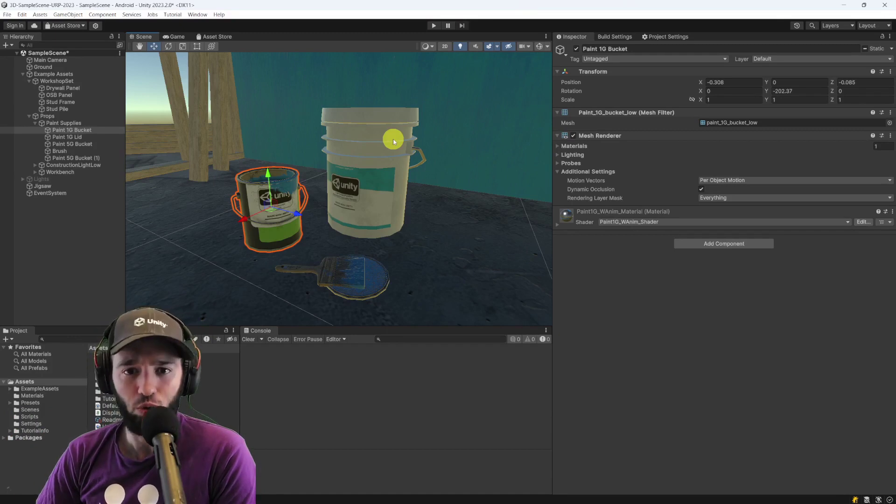
# Frame the Drywall Panel in the Scene view and orbit to show more of the stud wall.
pyautogui.moveTo(406, 160); pyautogui.dragTo(430, 161, button='right')
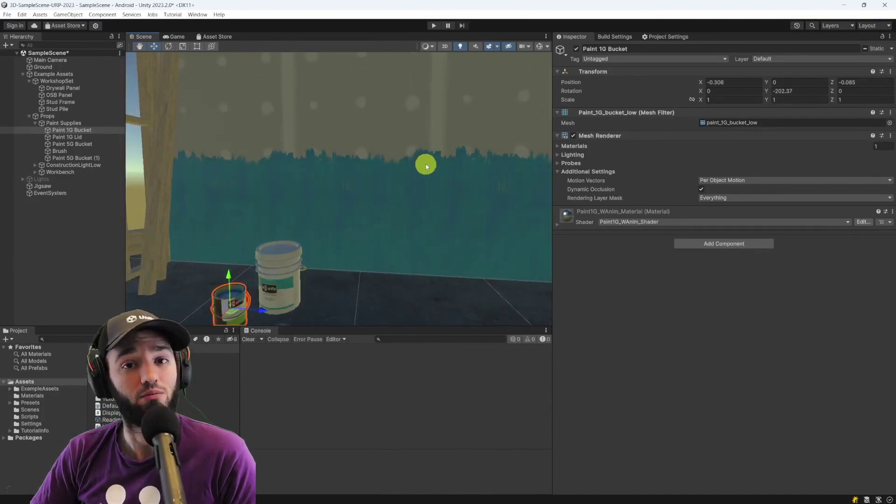
pyautogui.click(419, 158)
pyautogui.press('f')
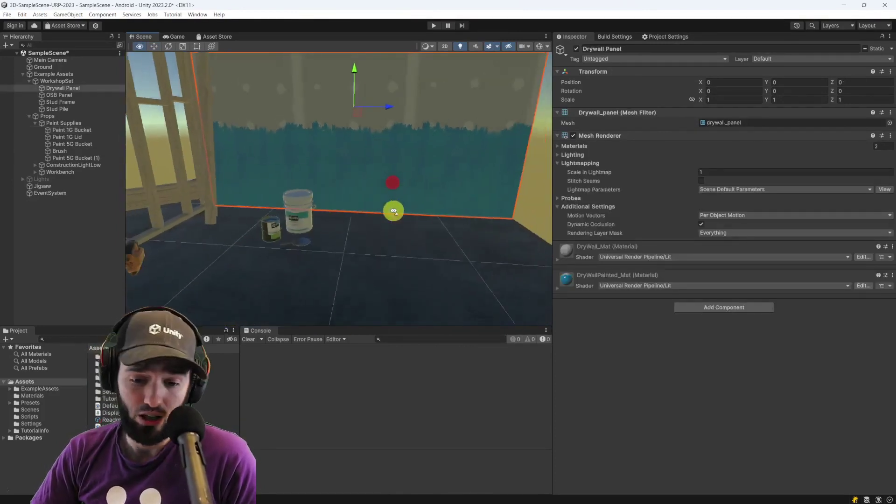
pyautogui.moveTo(356, 235)
pyautogui.keyDown('alt'); pyautogui.mouseDown()
pyautogui.moveTo(350, 225)
pyautogui.moveTo(465, 219)
pyautogui.moveTo(501, 239)
pyautogui.mouseUp(); pyautogui.keyUp('alt')
# Select Paint 5G Bucket (1) and undo its move across the floor.
pyautogui.click(329, 221)
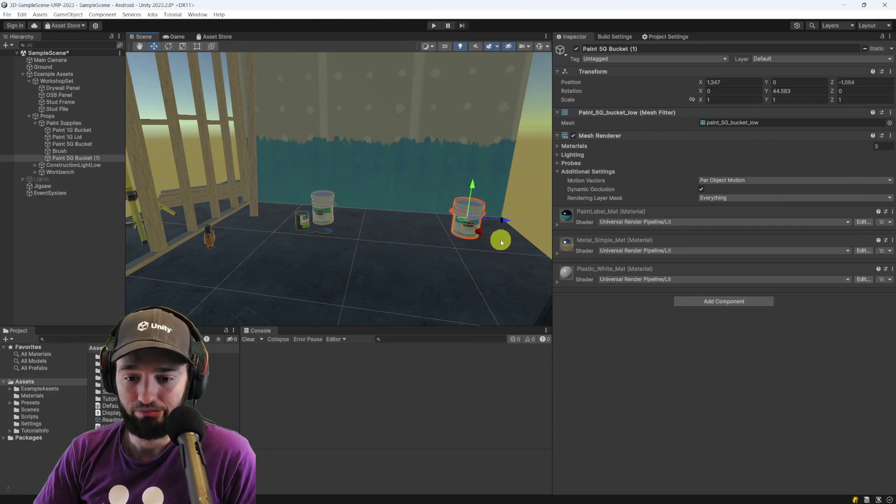
pyautogui.hotkey('ctrl', 'z')
pyautogui.keyDown('alt'); pyautogui.moveTo(458, 211); pyautogui.dragTo(382, 232); pyautogui.keyUp('alt')
pyautogui.scroll(-3, 484, 238)
pyautogui.scroll(3, 432, 244)
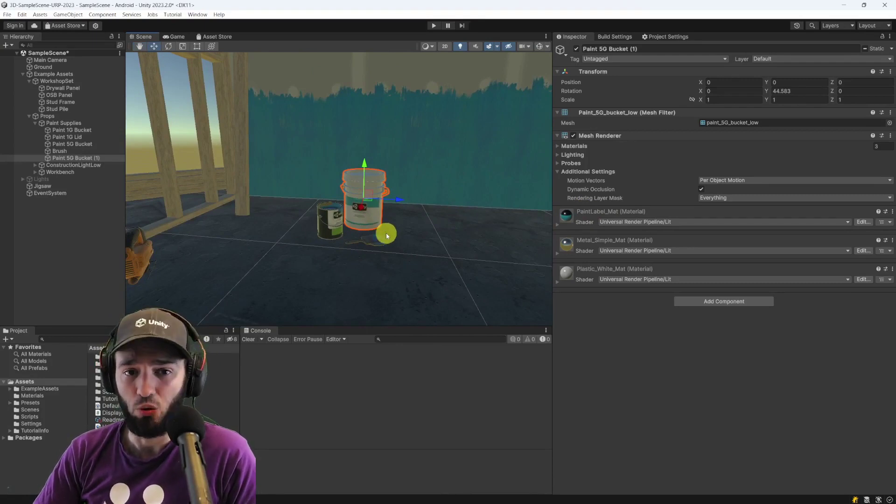
# Orbit around the large bucket and window frame, then show the 'static'-filtered Player settings.
pyautogui.keyDown('alt'); pyautogui.moveTo(387, 226); pyautogui.dragTo(401, 175); pyautogui.keyUp('alt')
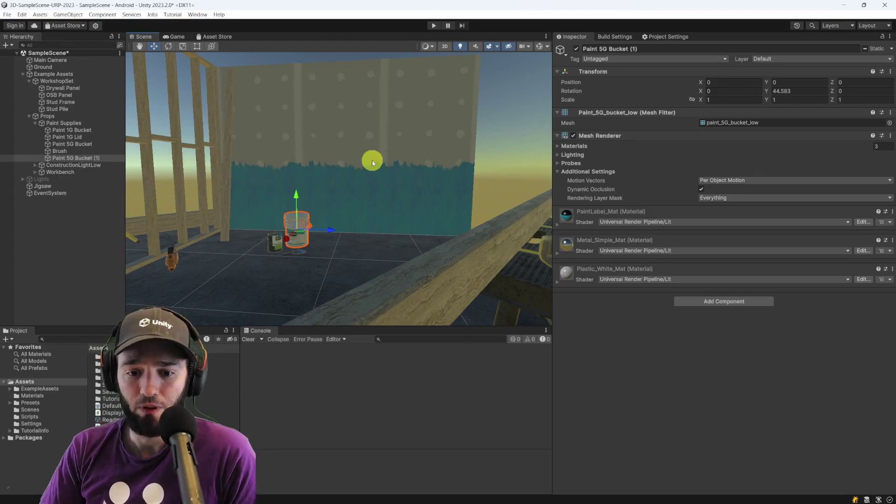
pyautogui.moveTo(370, 157); pyautogui.dragTo(389, 171, button='right')
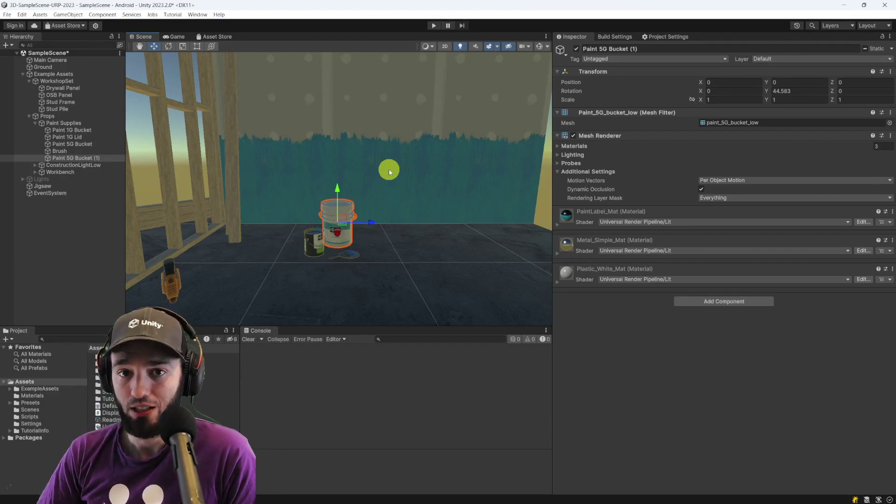
pyautogui.moveTo(389, 169)
pyautogui.keyDown('alt'); pyautogui.mouseDown()
pyautogui.moveTo(356, 164)
pyautogui.moveTo(337, 174)
pyautogui.moveTo(343, 162)
pyautogui.moveTo(350, 176)
pyautogui.moveTo(375, 176)
pyautogui.mouseUp(); pyautogui.keyUp('alt')
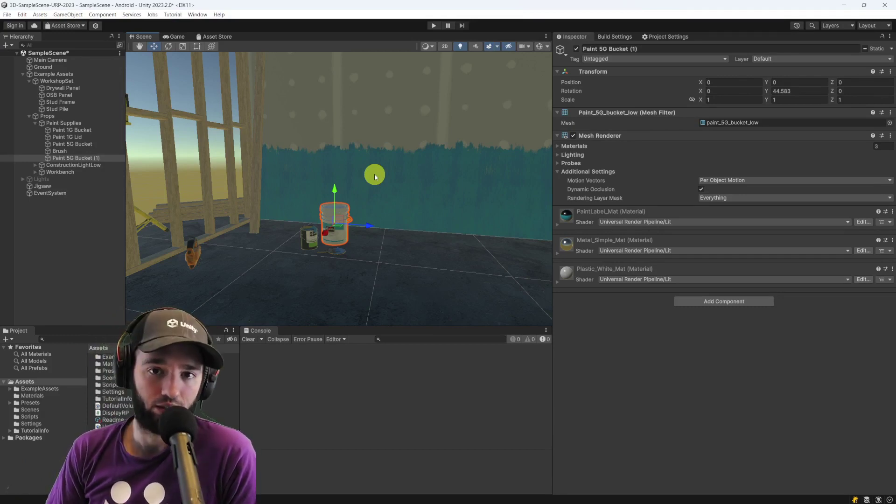
pyautogui.moveTo(374, 174)
pyautogui.mouseDown(button='right')
pyautogui.moveTo(368, 185)
pyautogui.moveTo(413, 170)
pyautogui.mouseUp(button='right')
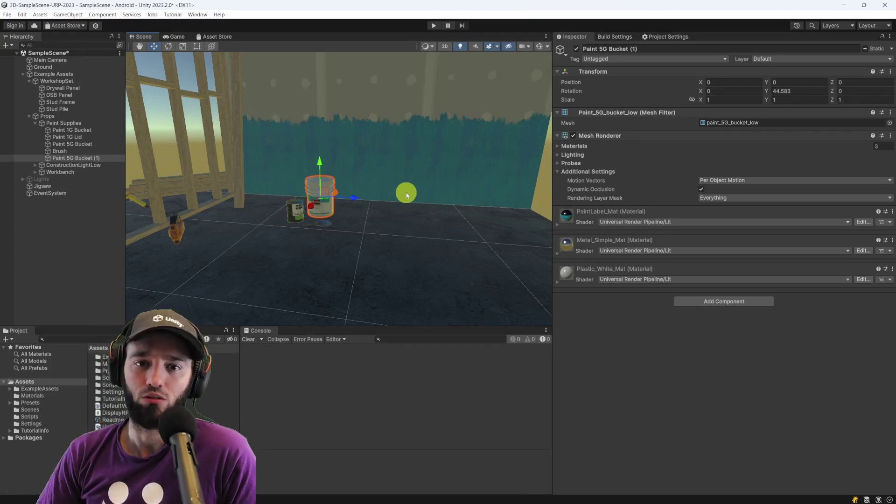
pyautogui.click(665, 36)
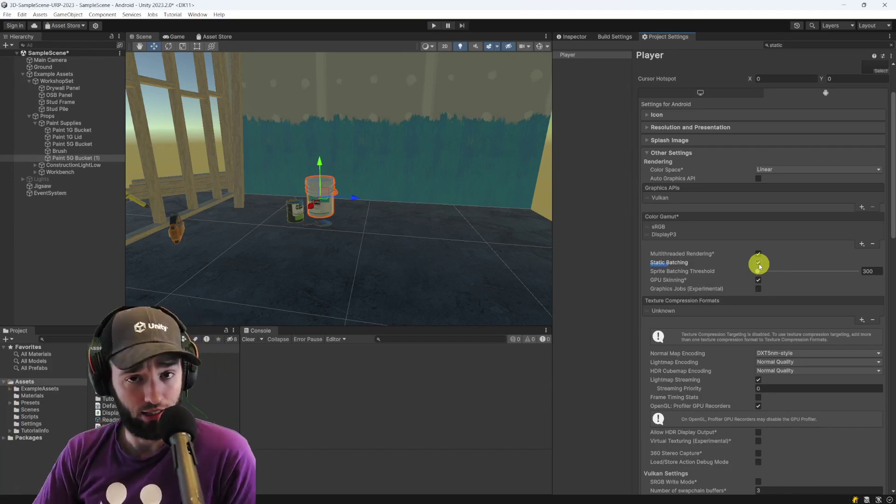
pyautogui.moveTo(474, 280); pyautogui.dragTo(468, 266, button='right')
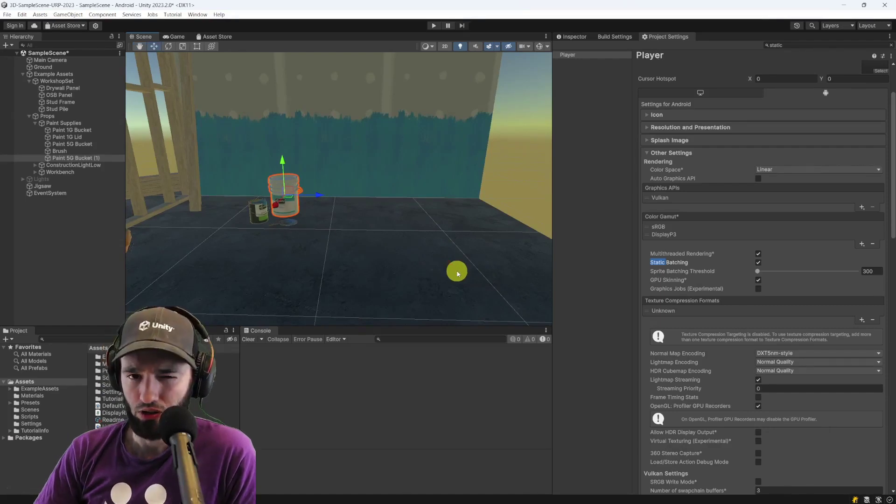
pyautogui.moveTo(452, 273); pyautogui.dragTo(350, 253, button='right')
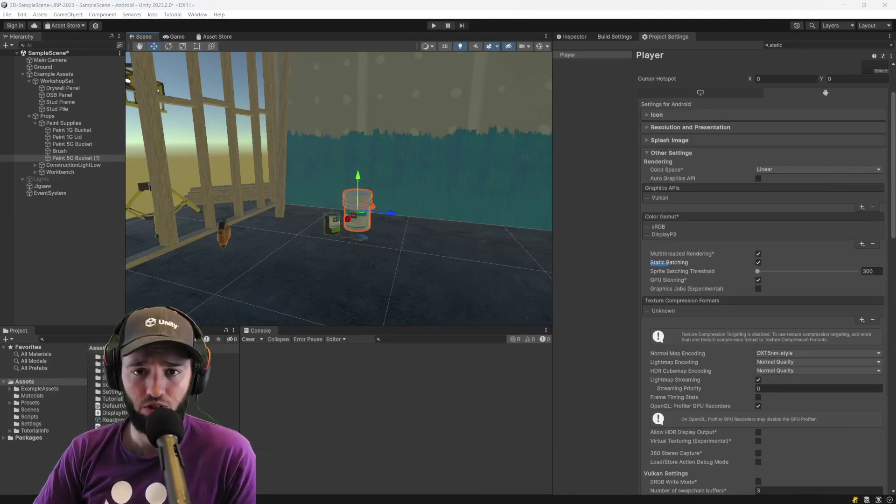
pyautogui.moveTo(466, 159)
pyautogui.mouseDown(button='right')
pyautogui.moveTo(458, 160)
pyautogui.moveTo(474, 168)
pyautogui.mouseUp(button='right')
pyautogui.press('w')
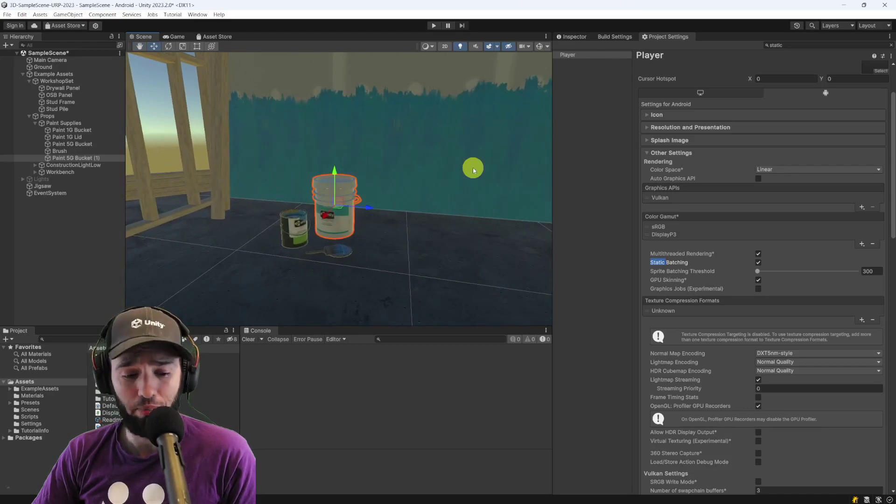
# Show Paint 5G Bucket (1)'s components in the Inspector again and nudge the Scene view.
pyautogui.click(574, 37)
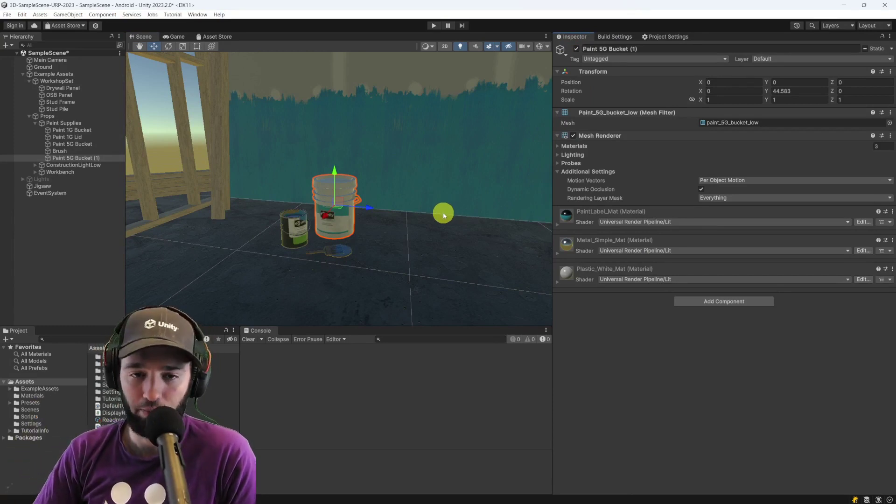
pyautogui.moveTo(443, 215)
pyautogui.mouseDown(button='right')
pyautogui.moveTo(436, 208)
pyautogui.moveTo(442, 213)
pyautogui.mouseUp(button='right')
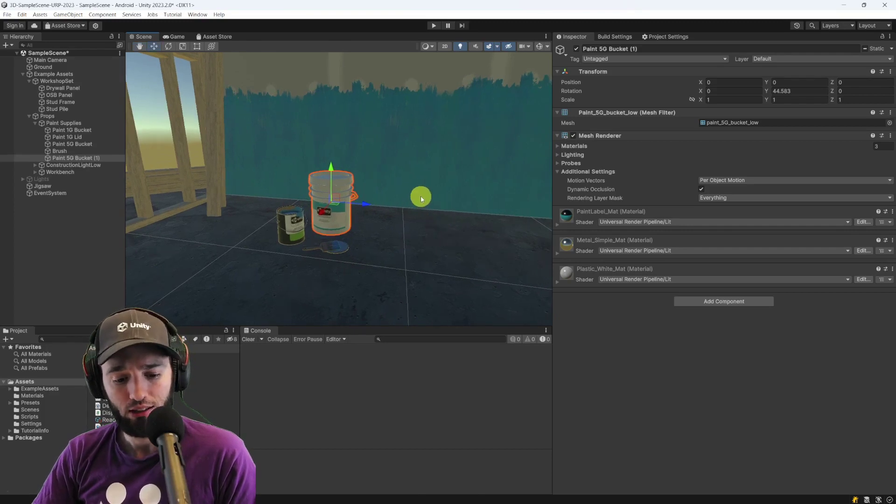